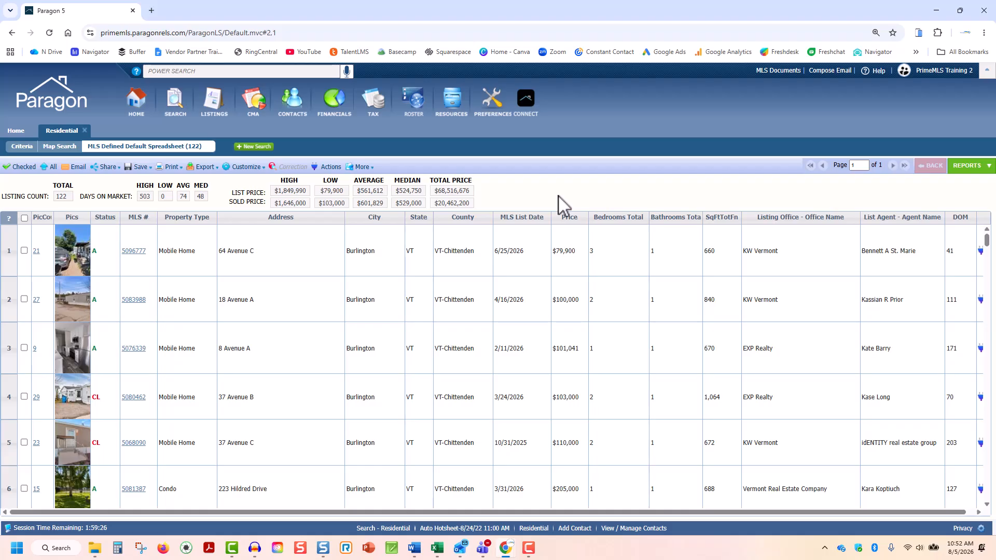
# Step: Look through the available reports, expanding the Spreadsheets group, and close the report list
pyautogui.click(967, 165)
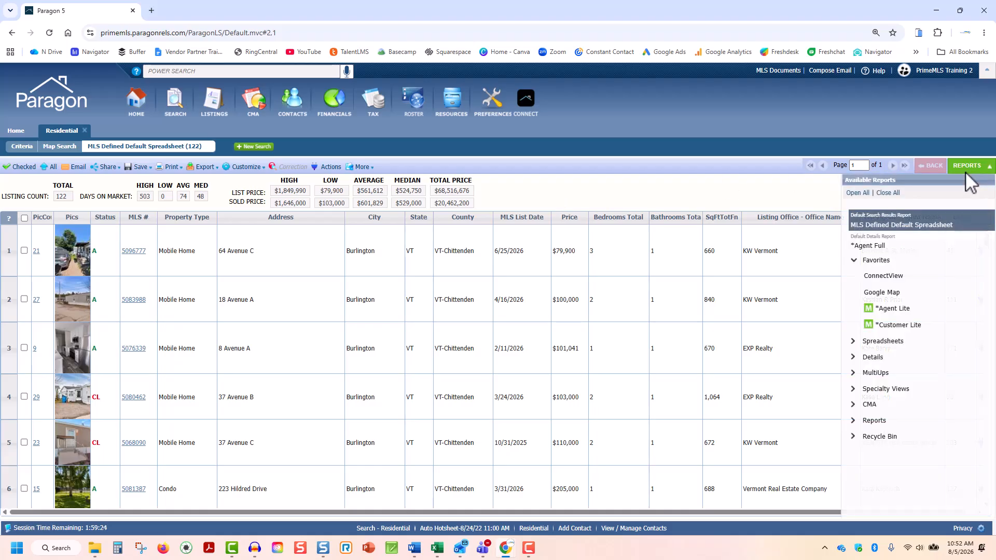
pyautogui.click(863, 341)
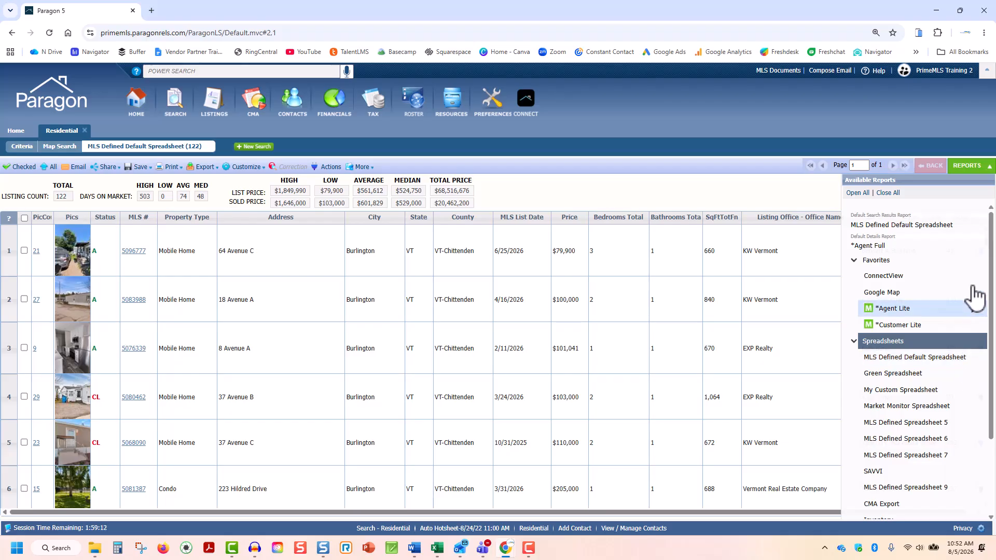
pyautogui.click(973, 168)
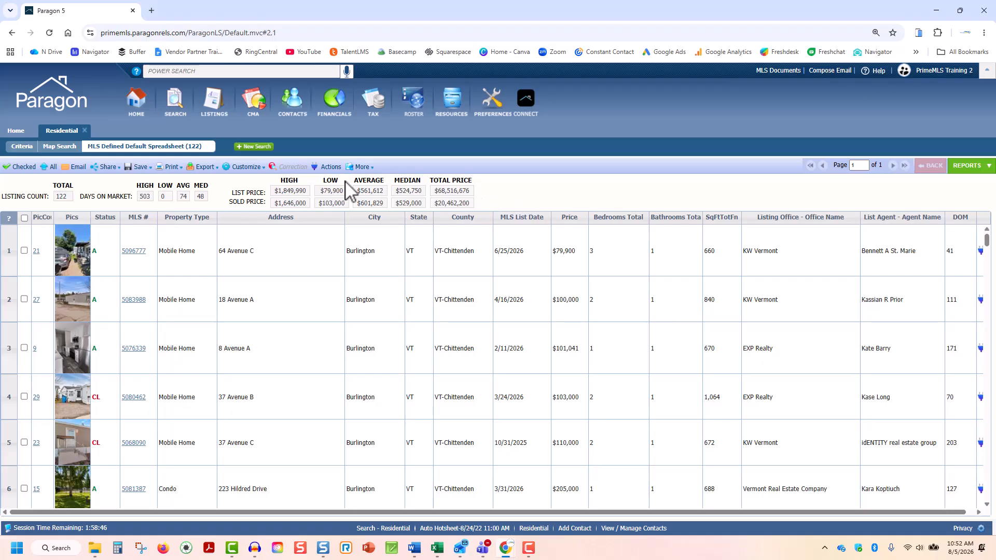
# Step: Open the field customization for the current spreadsheet and add Close Date and Close Price to the selected fields
pyautogui.click(258, 168)
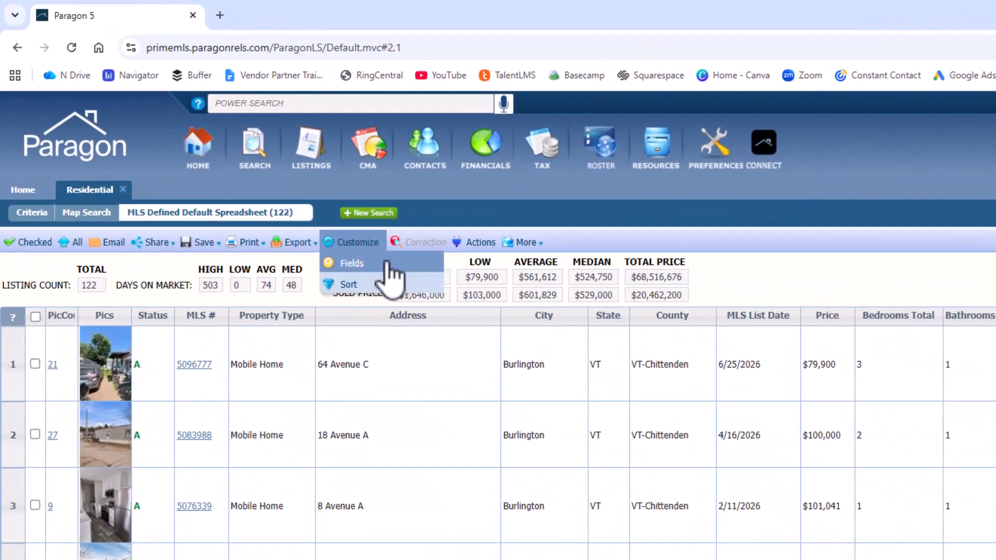
pyautogui.click(390, 273)
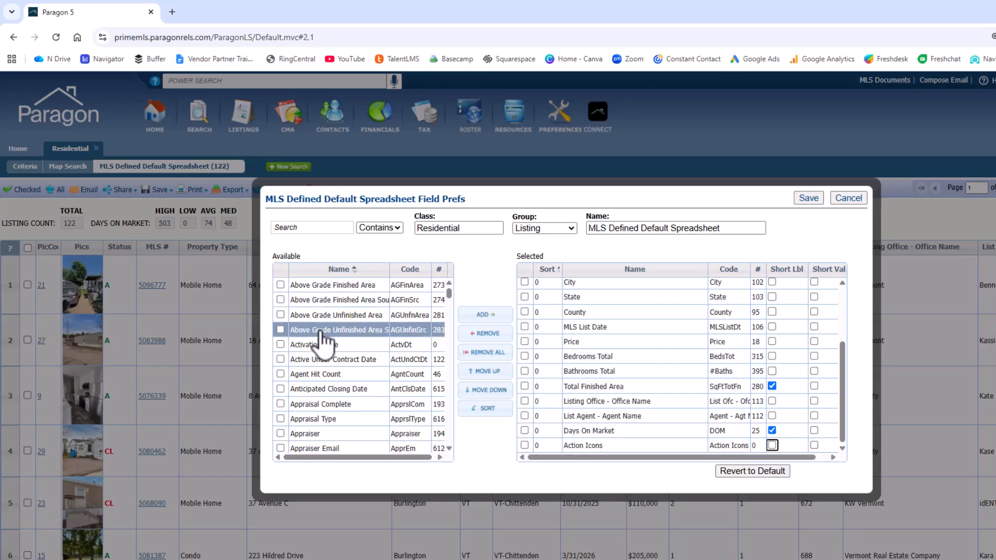
pyautogui.scroll(-12, 325, 339)
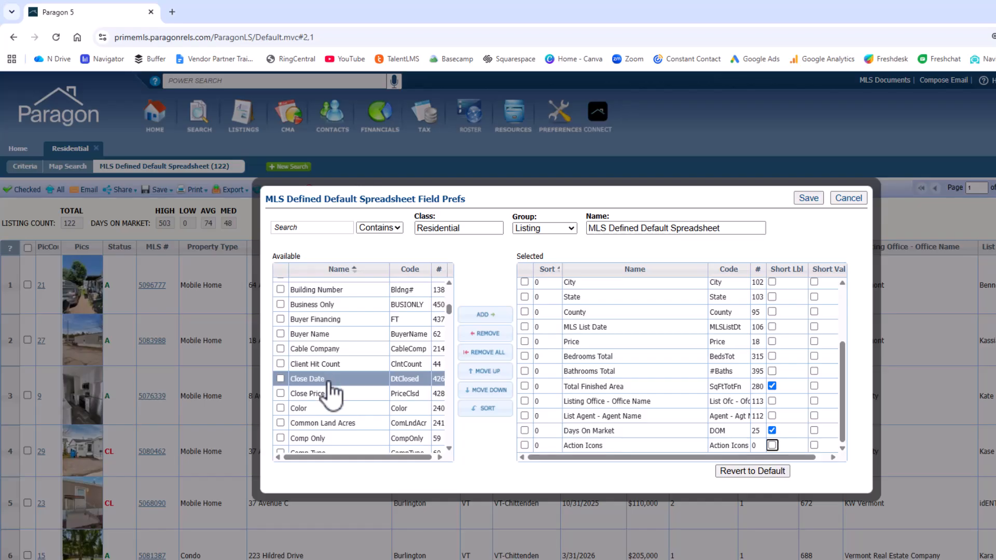
pyautogui.click(329, 383)
pyautogui.click(326, 394)
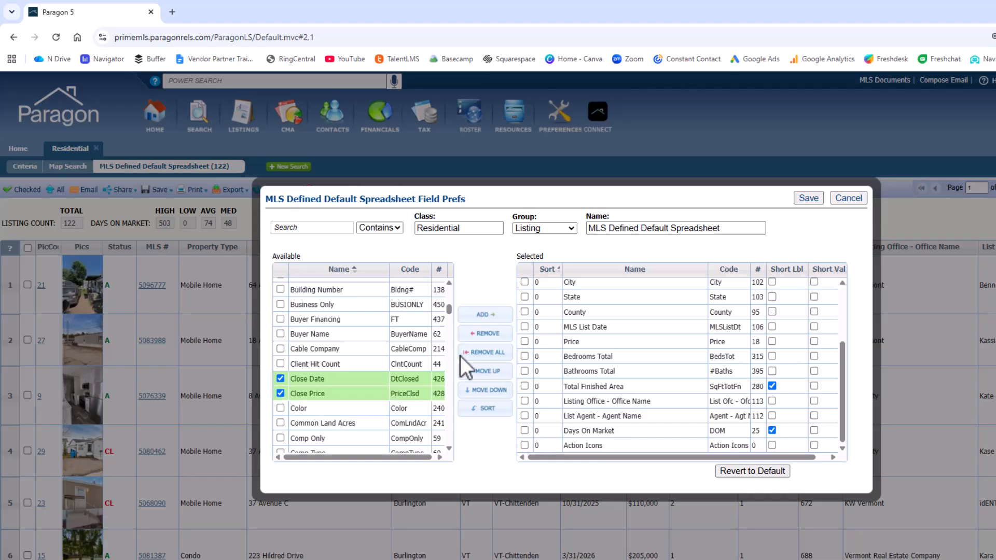
pyautogui.click(498, 315)
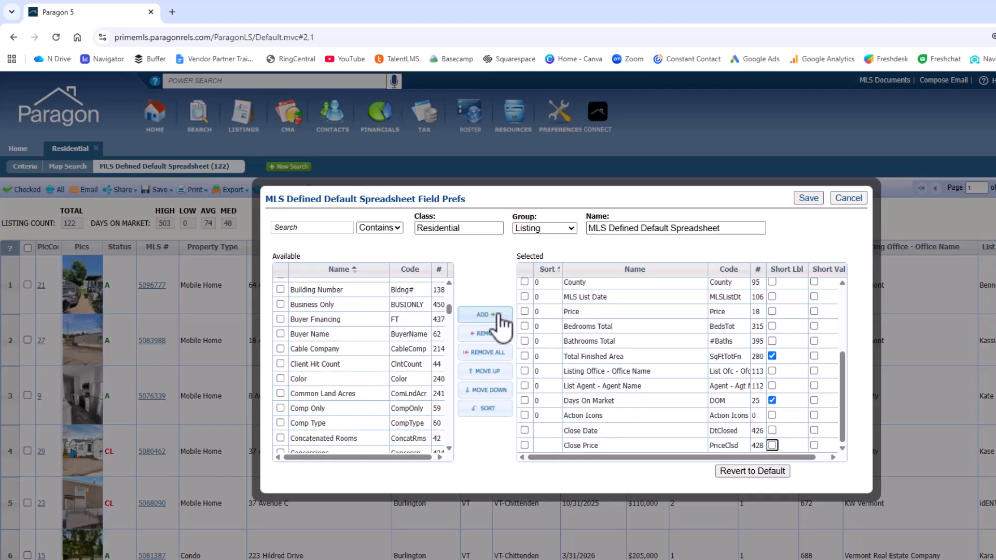
# Step: Remove the Price field from the selected fields, search the available fields for "price" and add List Price
pyautogui.doubleClick(658, 313)
pyautogui.click(300, 229)
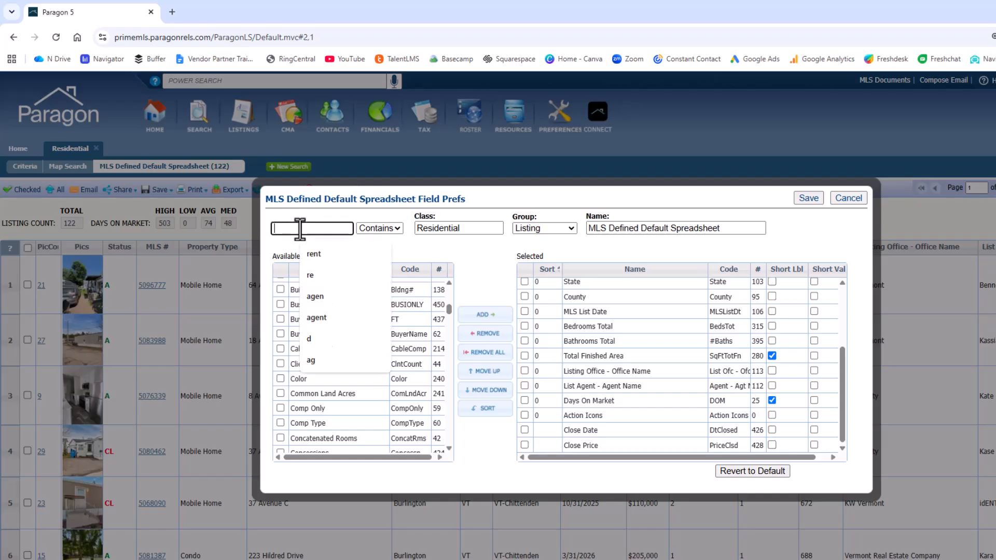
pyautogui.write('price')
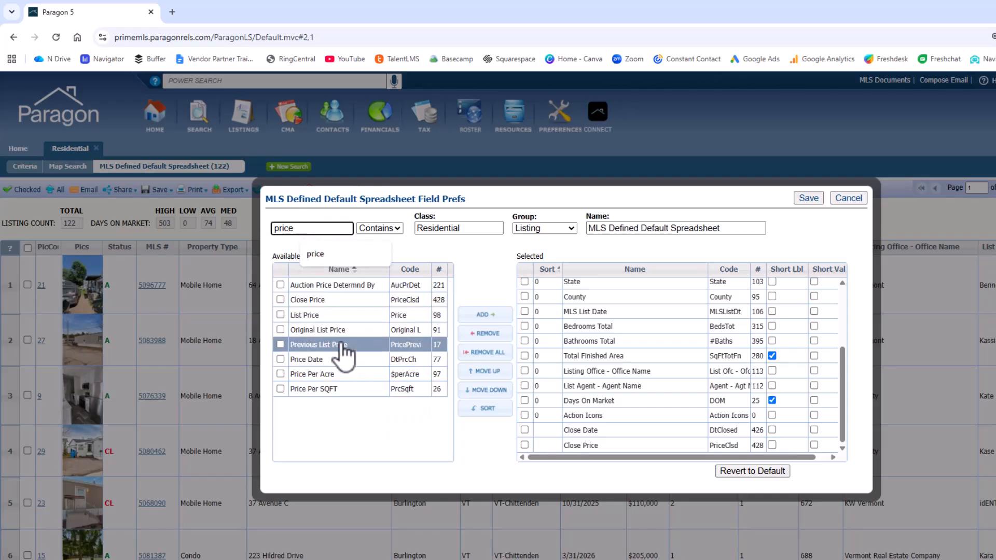
pyautogui.click(335, 317)
pyautogui.doubleClick(334, 317)
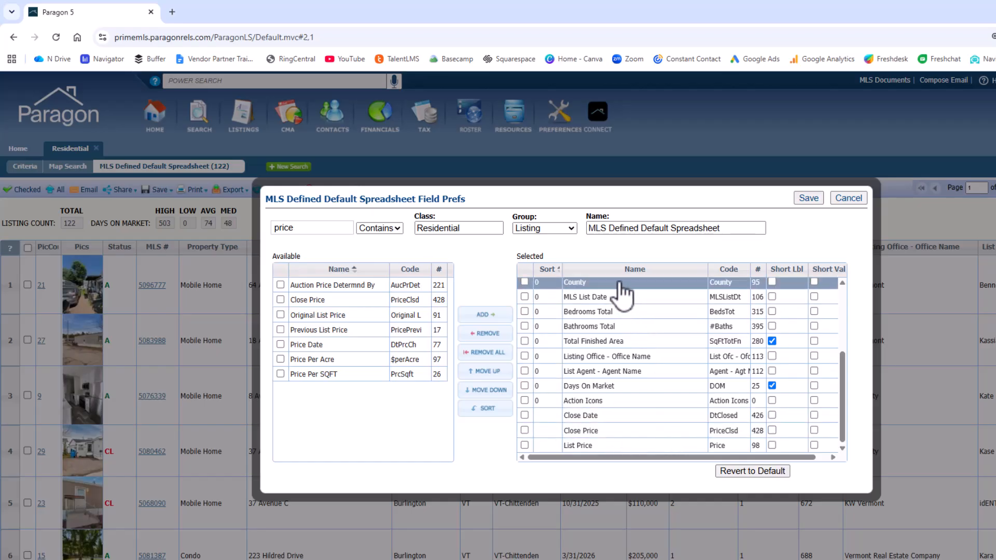
# Step: Clear the field search and list the available fields of the Agent group
pyautogui.click(573, 228)
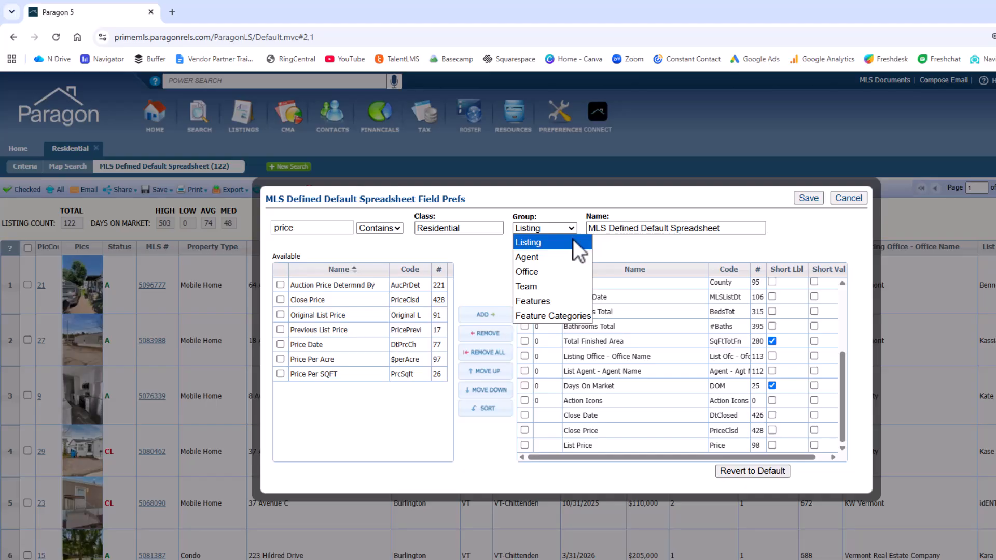
pyautogui.doubleClick(301, 228)
pyautogui.press('BackSpace')
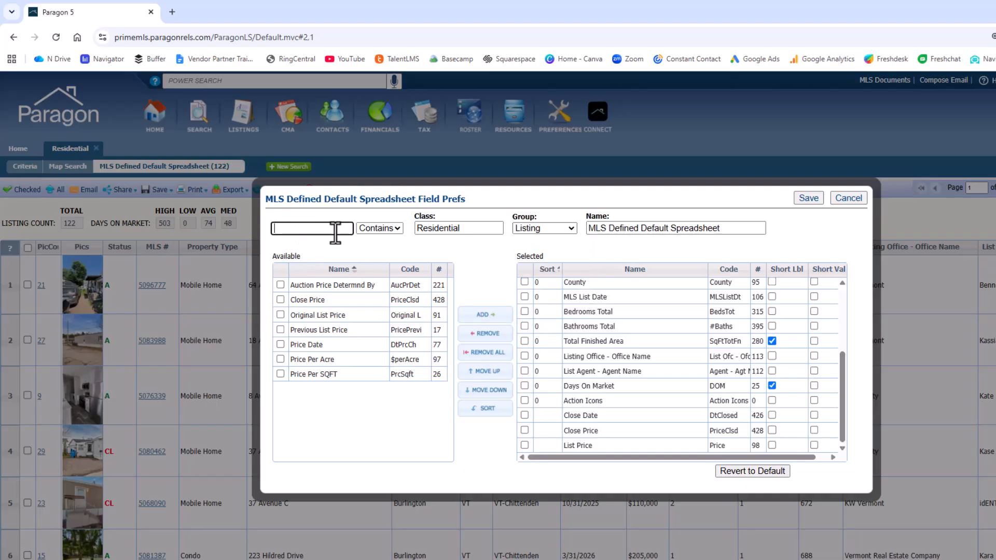
pyautogui.click(550, 228)
pyautogui.click(550, 257)
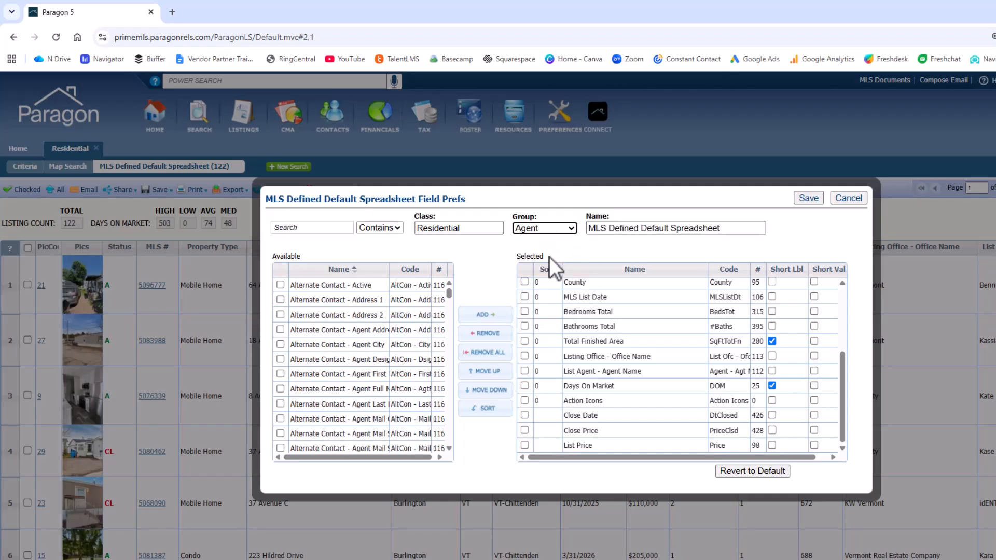
# Step: Switch the field group to Feature Categories and add Architectural Style to the selected fields
pyautogui.click(549, 229)
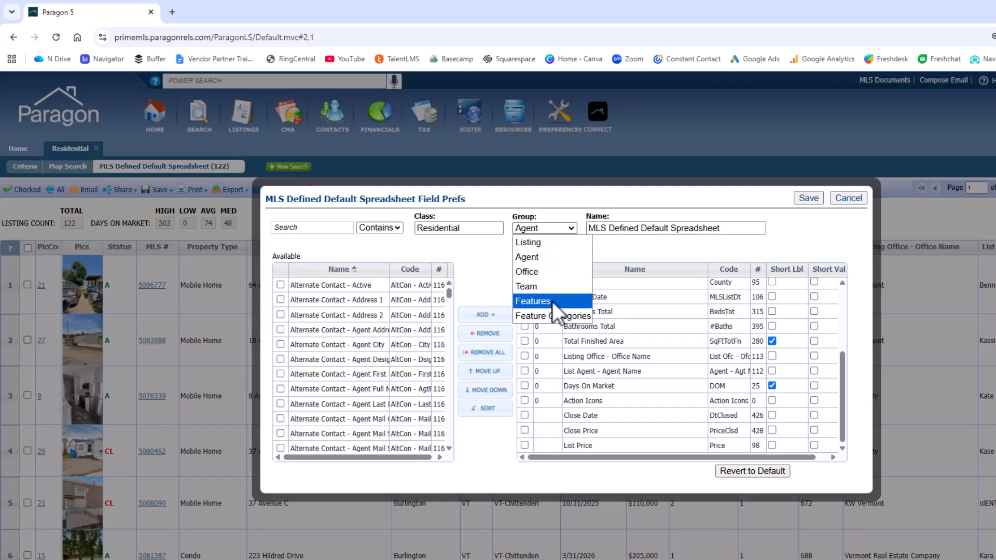
pyautogui.click(559, 317)
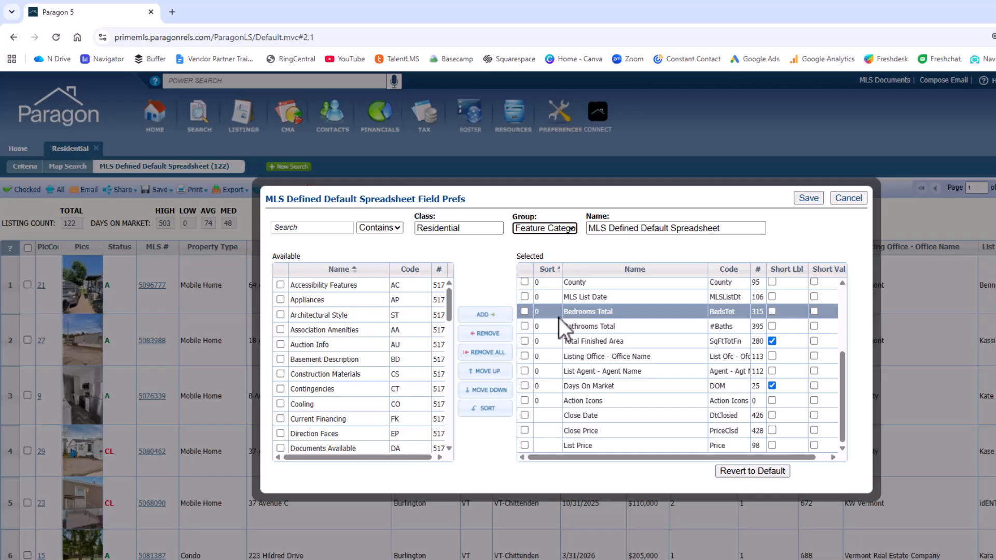
pyautogui.click(378, 314)
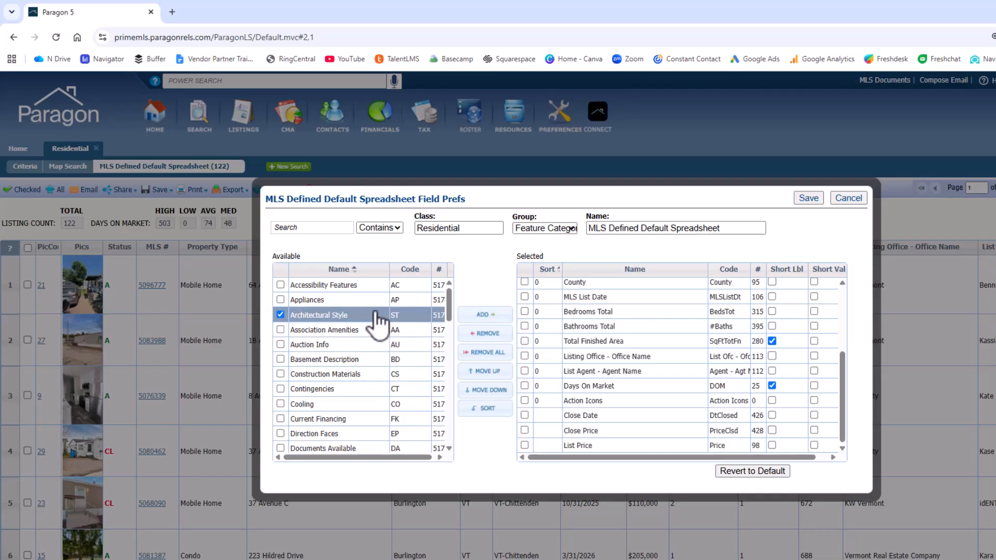
pyautogui.click(473, 315)
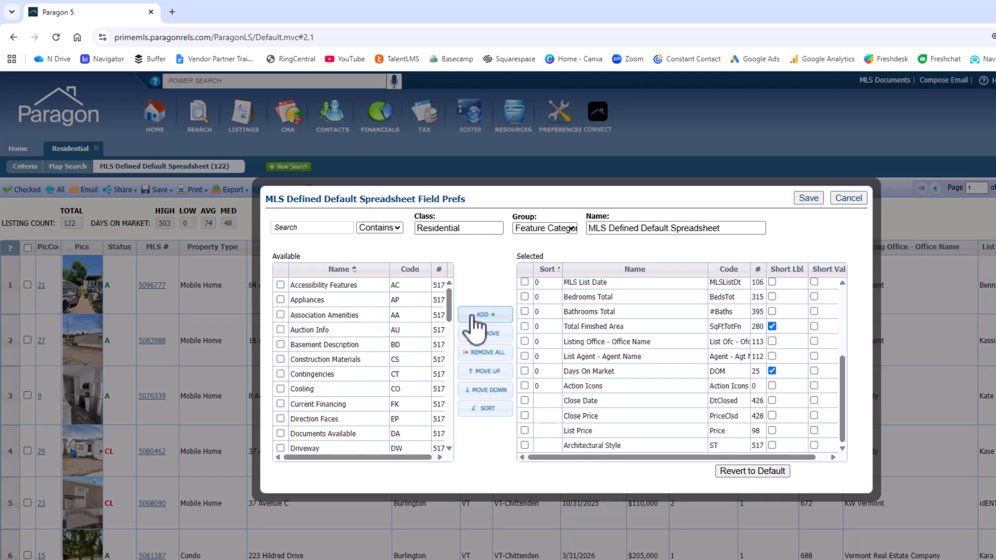
# Step: Switch the field group to Features, search for "central" and add Cooling-Central AC to the selected fields
pyautogui.click(571, 227)
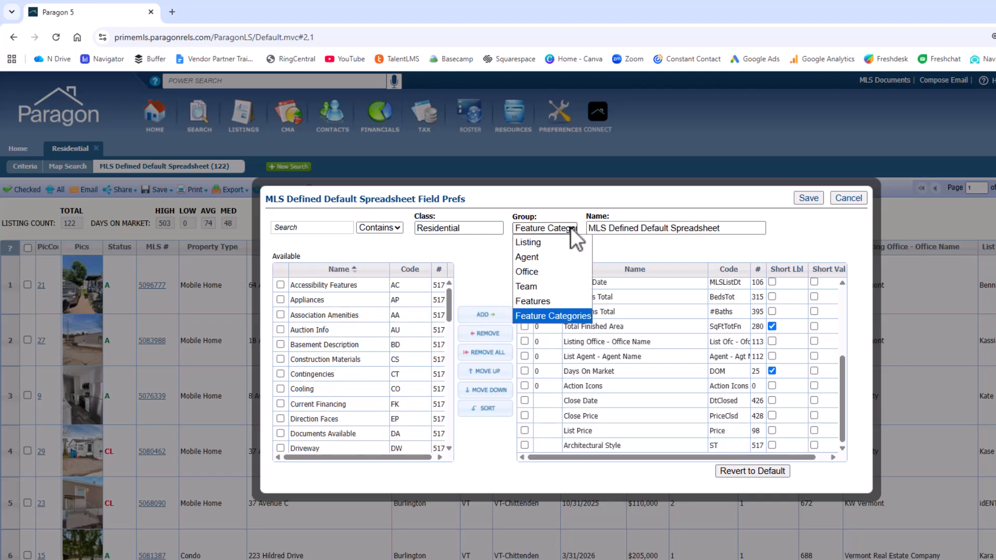
pyautogui.click(572, 302)
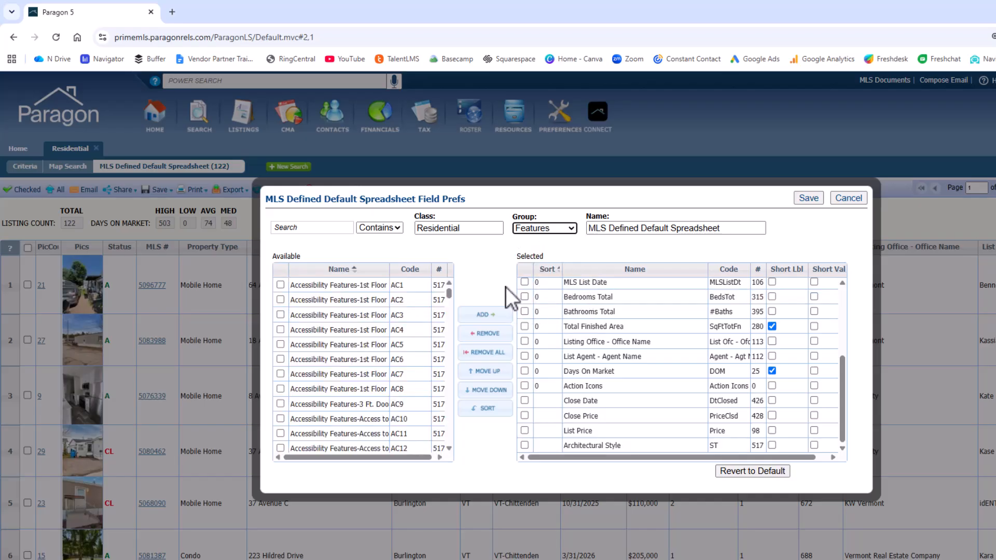
pyautogui.click(322, 228)
pyautogui.write('central')
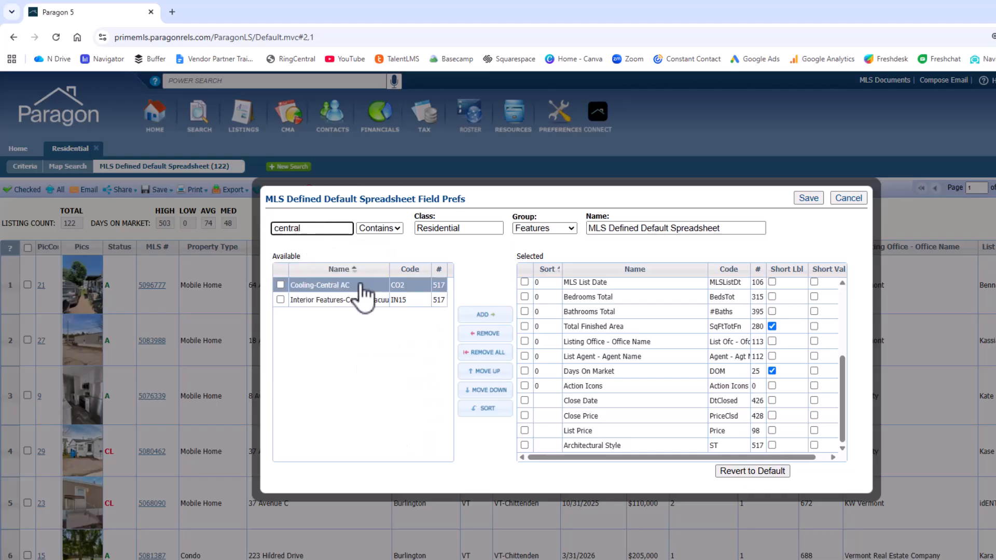
pyautogui.doubleClick(362, 287)
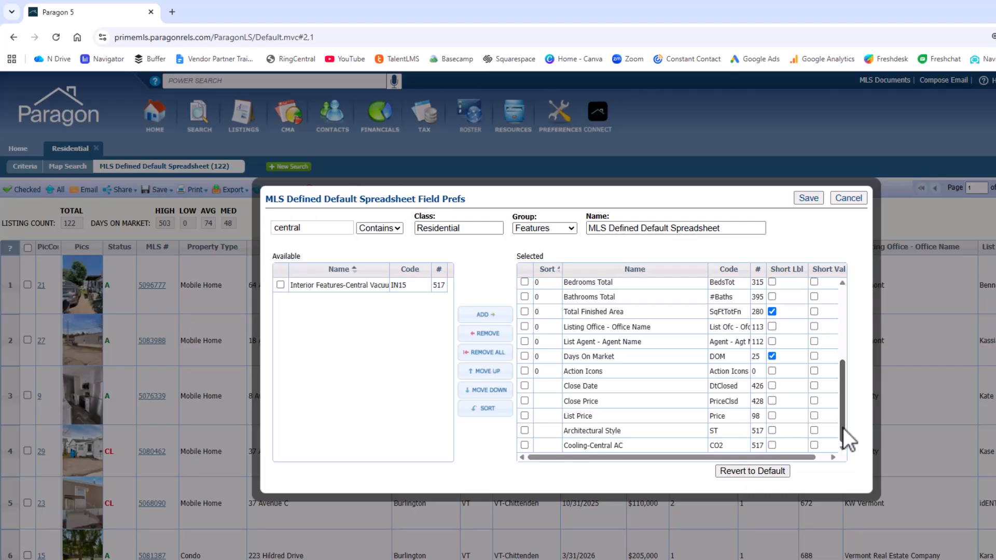
# Step: Turn on short labels for the Bedrooms Total, Bathrooms Total and MLS List Date fields
pyautogui.moveTo(843, 428); pyautogui.dragTo(843, 408)
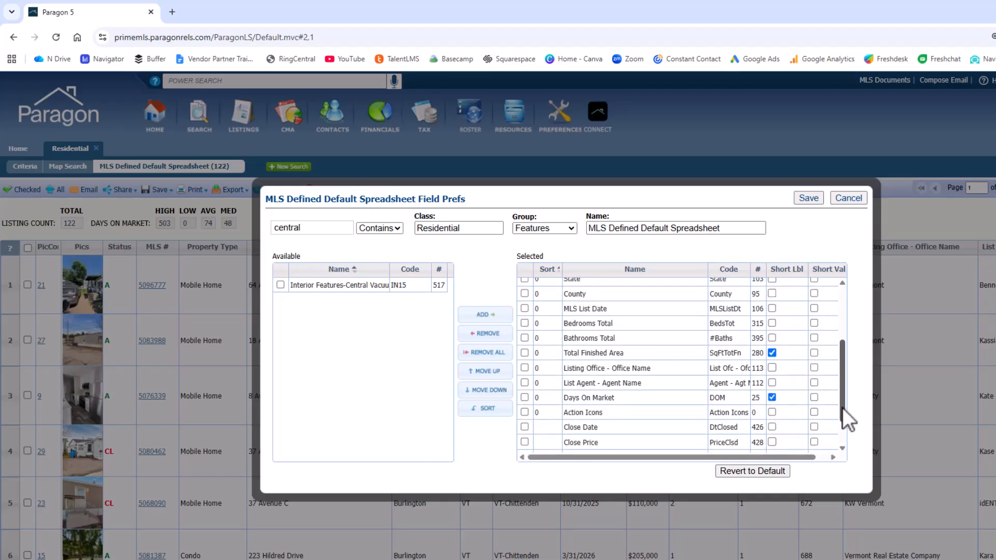
pyautogui.click(772, 323)
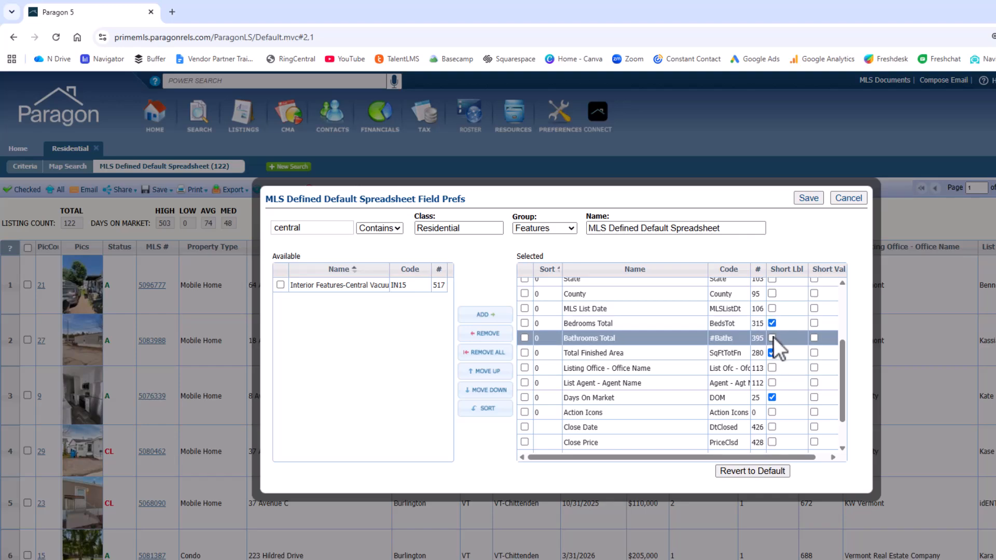
pyautogui.click(772, 309)
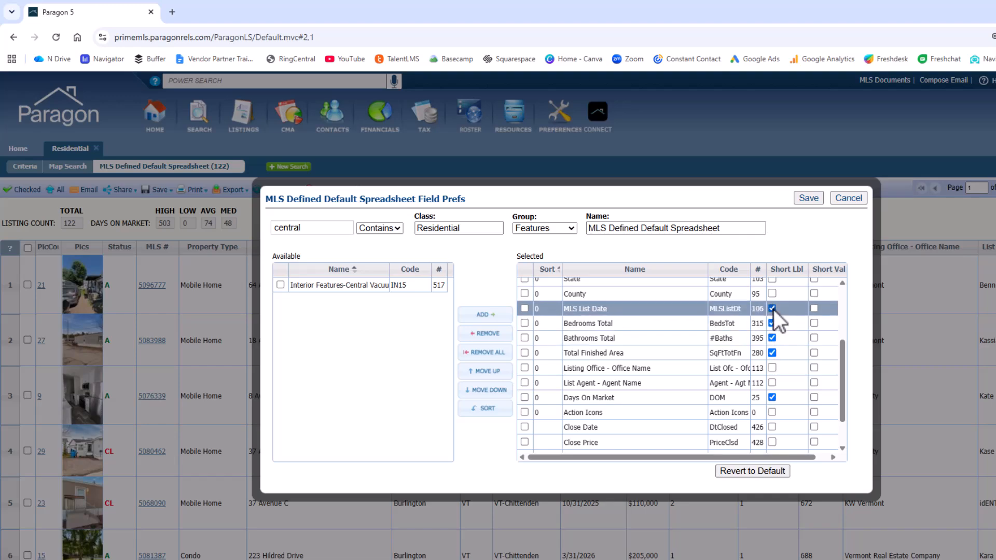
# Step: Reorder Close Date, Close Price and List Price so they sit between Bathrooms Total and Total Finished Area
pyautogui.moveTo(843, 382); pyautogui.dragTo(846, 342)
pyautogui.scroll(-3, 845, 343)
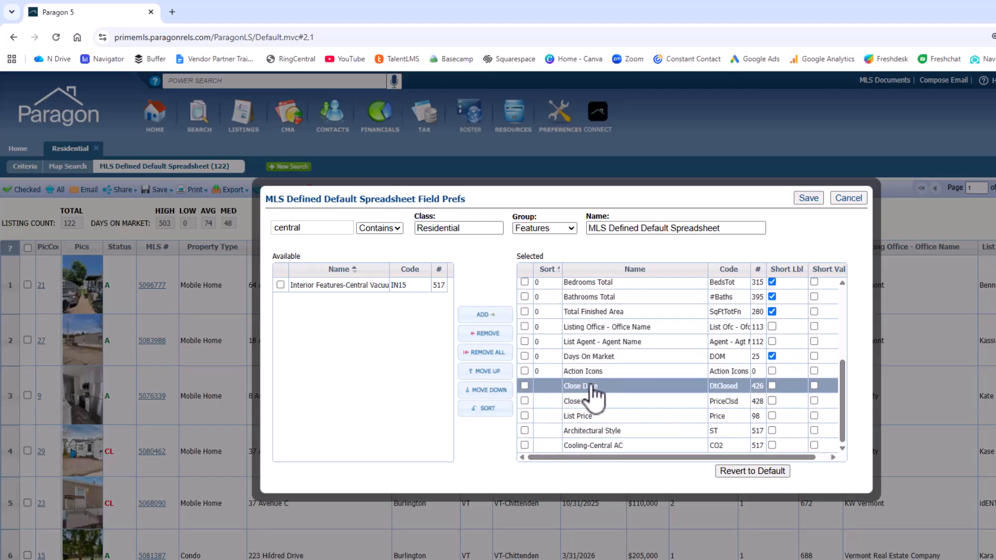
pyautogui.moveTo(594, 386); pyautogui.dragTo(600, 332)
pyautogui.moveTo(590, 441); pyautogui.dragTo(600, 347)
# Step: Move Architectural Style and Cooling-Central AC up together to directly below Total Finished Area
pyautogui.click(525, 430)
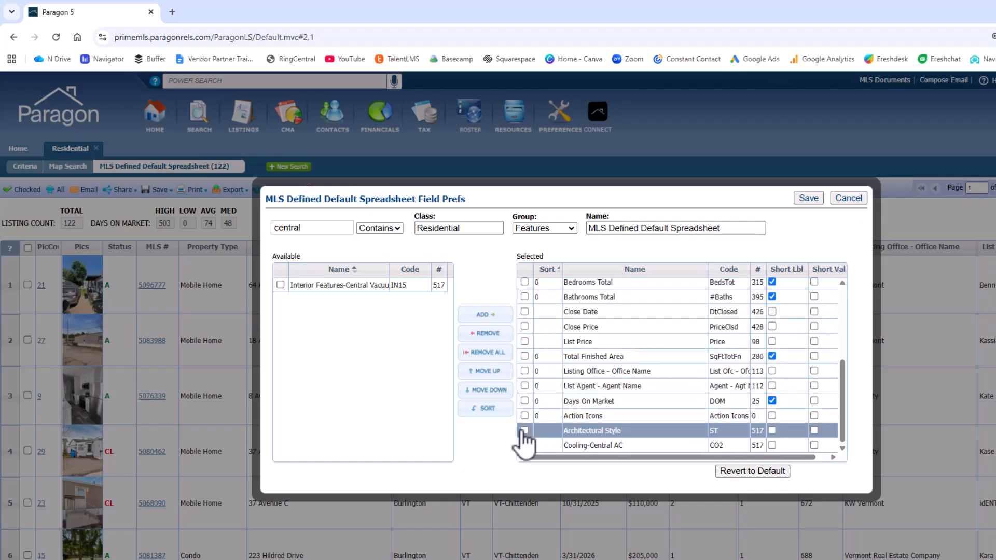
pyautogui.click(525, 445)
pyautogui.click(485, 372)
pyautogui.tripleClick(492, 375)
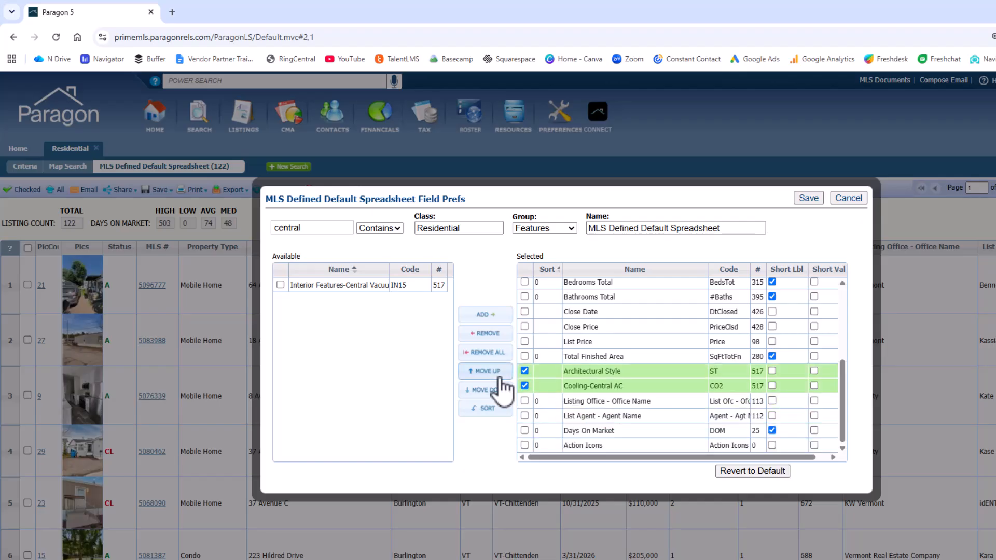
# Step: View the column sort options for the spreadsheet and cancel without choosing a sort
pyautogui.click(493, 409)
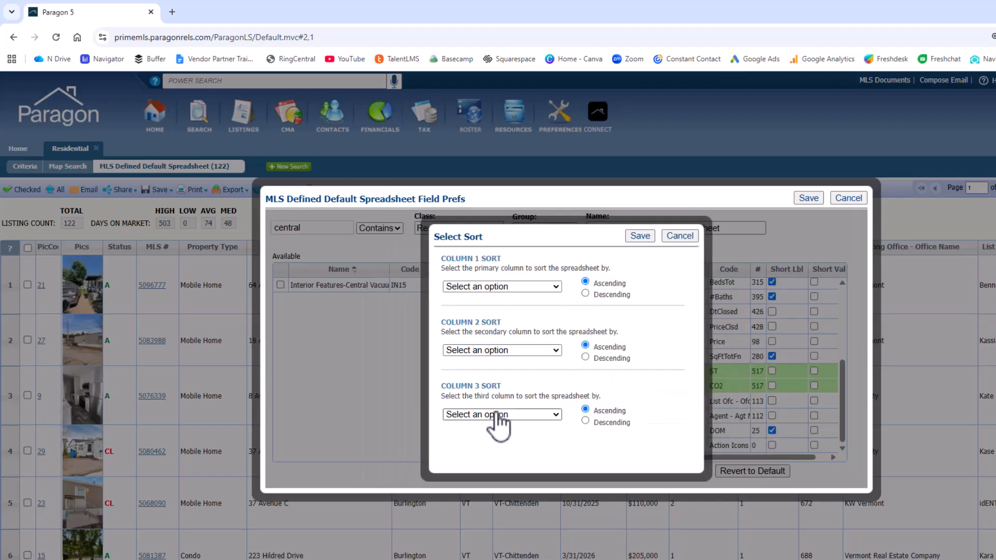
pyautogui.click(680, 237)
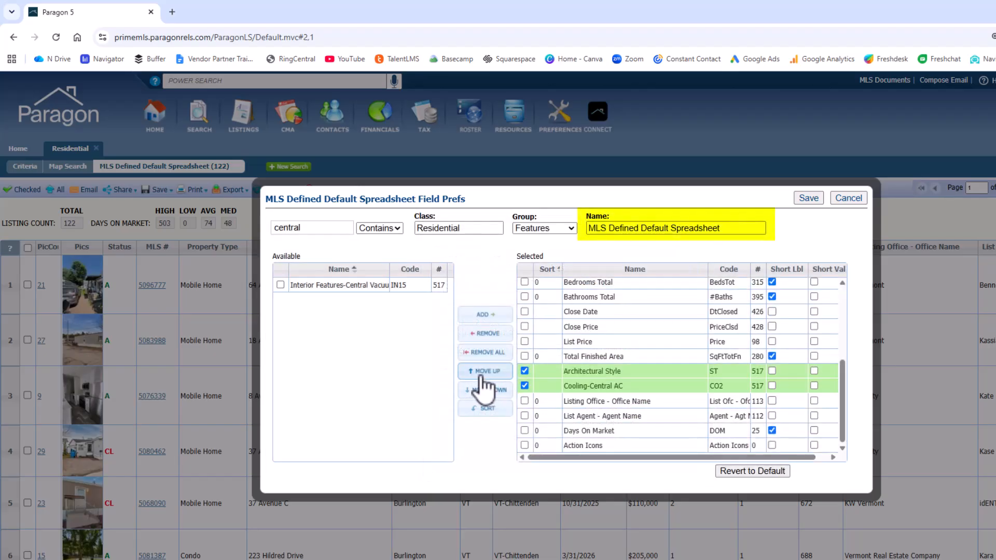
# Step: Deselect the two feature fields, move Close Date, Close Price and List Price up above Bedrooms Total, and clear their selection
pyautogui.click(525, 371)
pyautogui.click(524, 385)
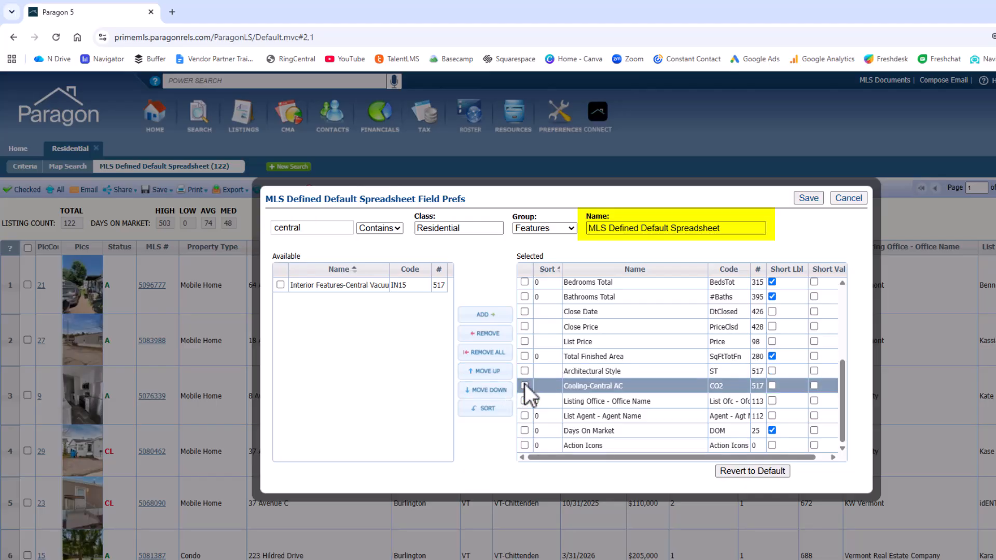
pyautogui.scroll(1, 644, 428)
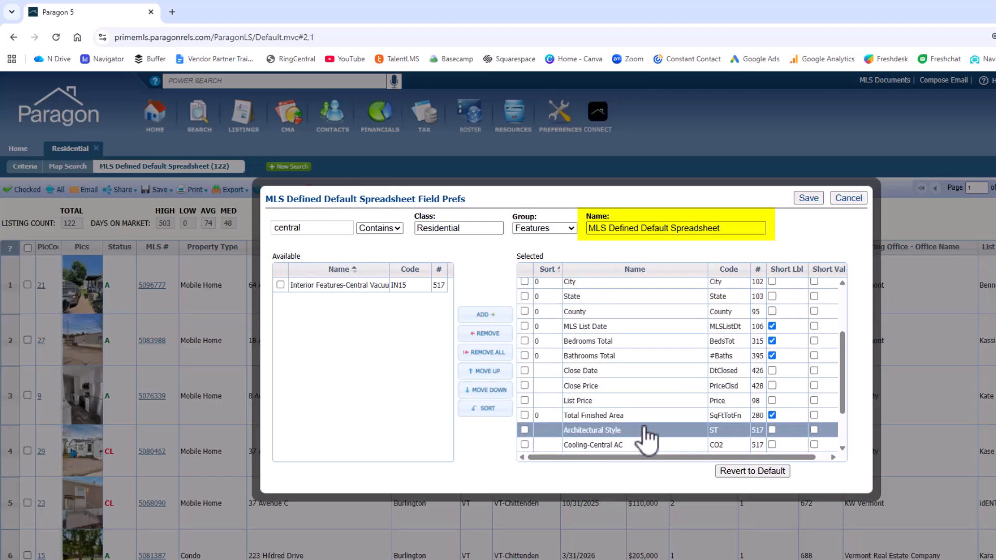
pyautogui.click(524, 372)
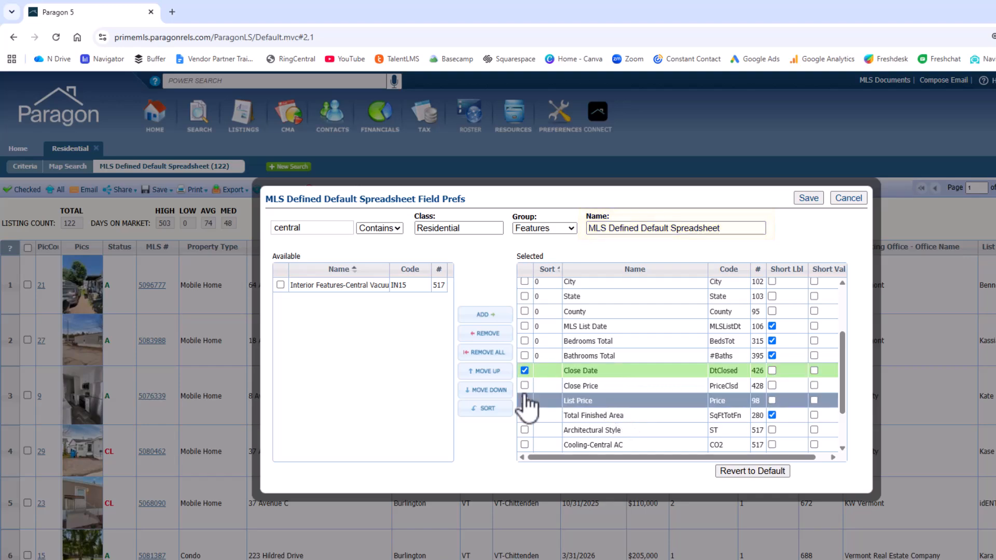
pyautogui.click(524, 385)
pyautogui.click(524, 400)
pyautogui.click(492, 371)
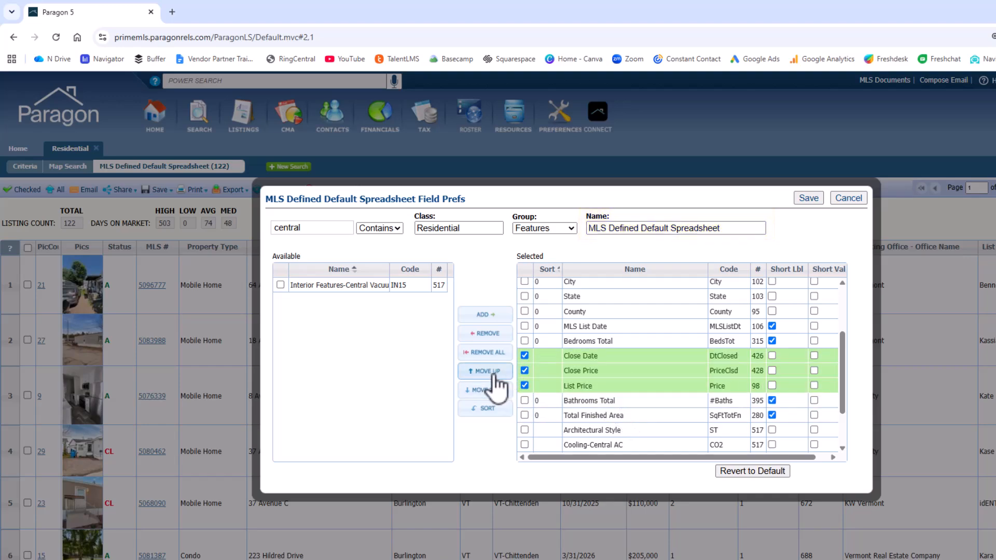
pyautogui.click(492, 372)
pyautogui.click(525, 341)
pyautogui.click(524, 356)
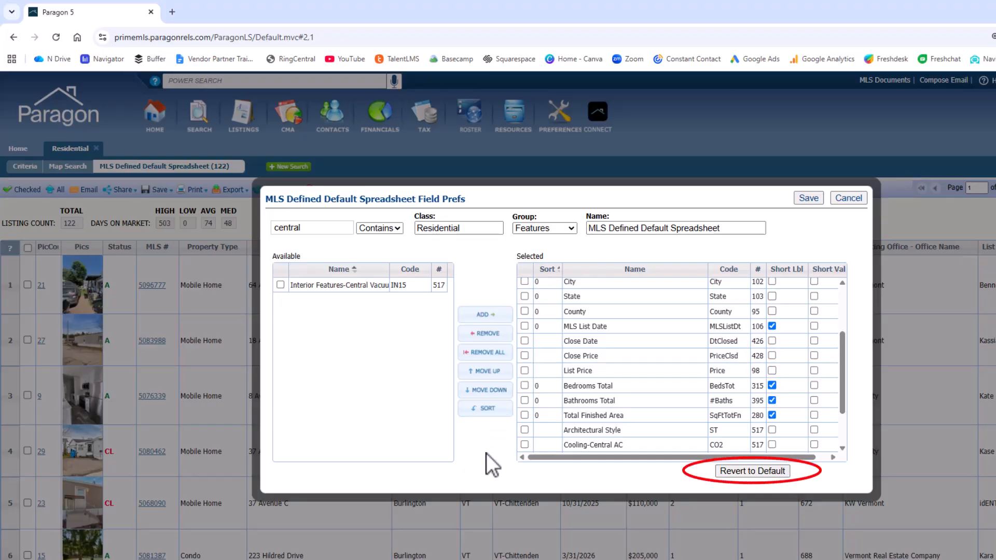
# Step: Save the field preferences of the MLS Defined Default Spreadsheet
pyautogui.click(805, 199)
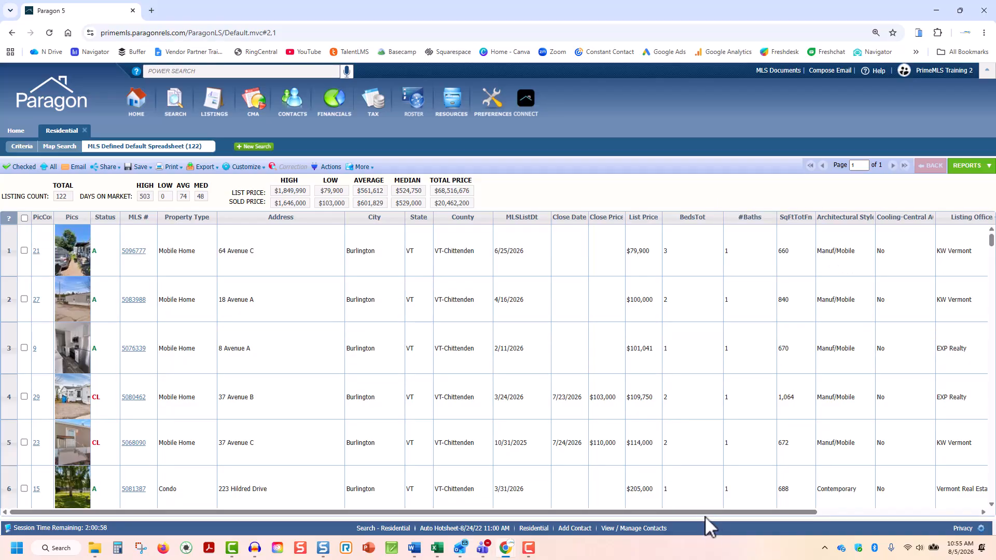
# Step: Move the DOM column between Property Type and Address in the results spreadsheet, and narrow the BedsTot and #Baths columns
pyautogui.moveTo(707, 514); pyautogui.dragTo(876, 506)
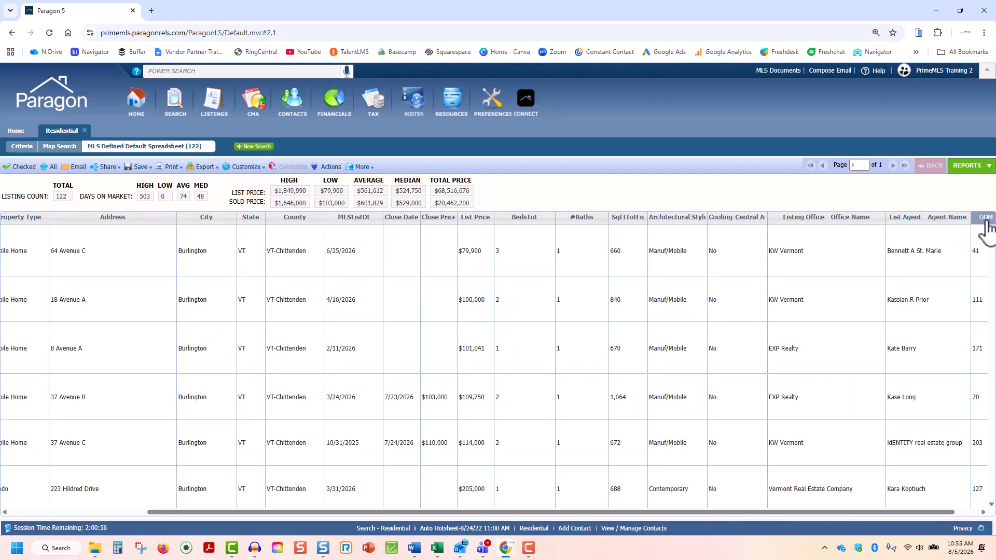
pyautogui.moveTo(981, 216); pyautogui.dragTo(68, 227)
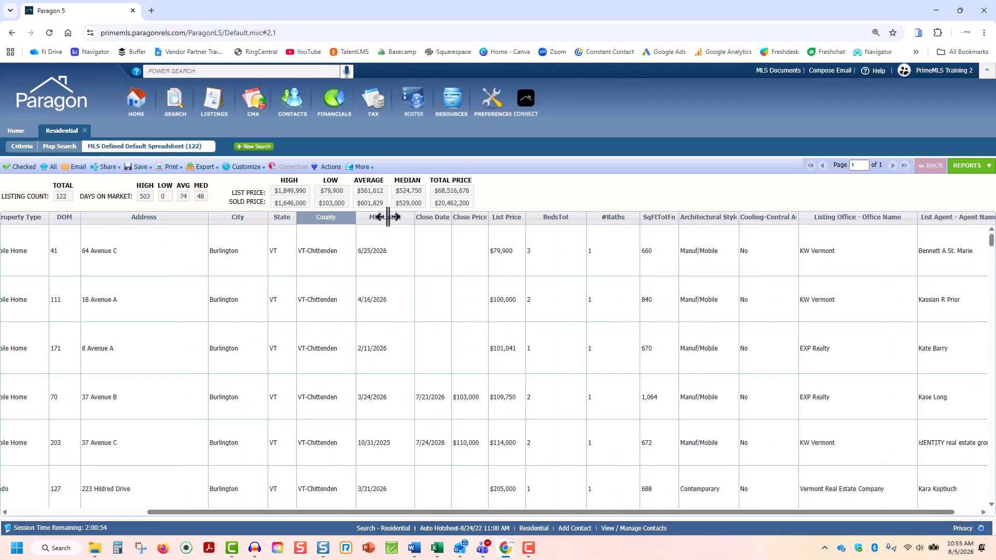
pyautogui.moveTo(587, 217); pyautogui.dragTo(562, 208)
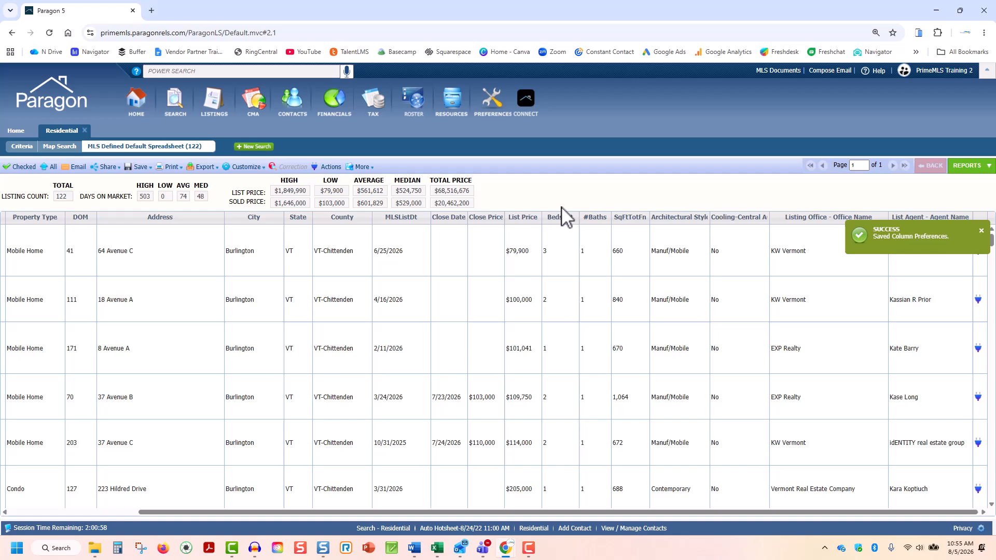
# Step: Open the market's Hot List listings from the Market Monitor on the home page
pyautogui.click(14, 136)
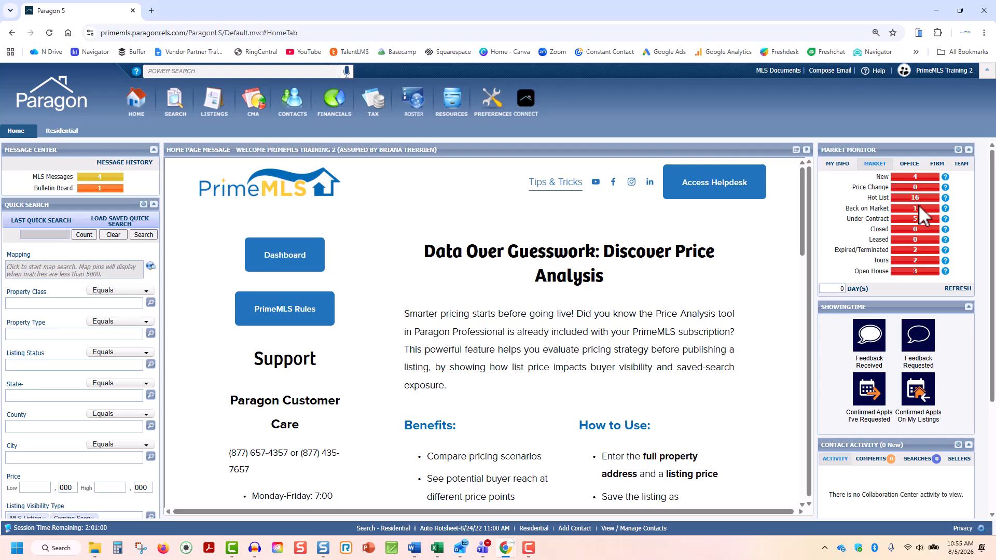
pyautogui.click(920, 201)
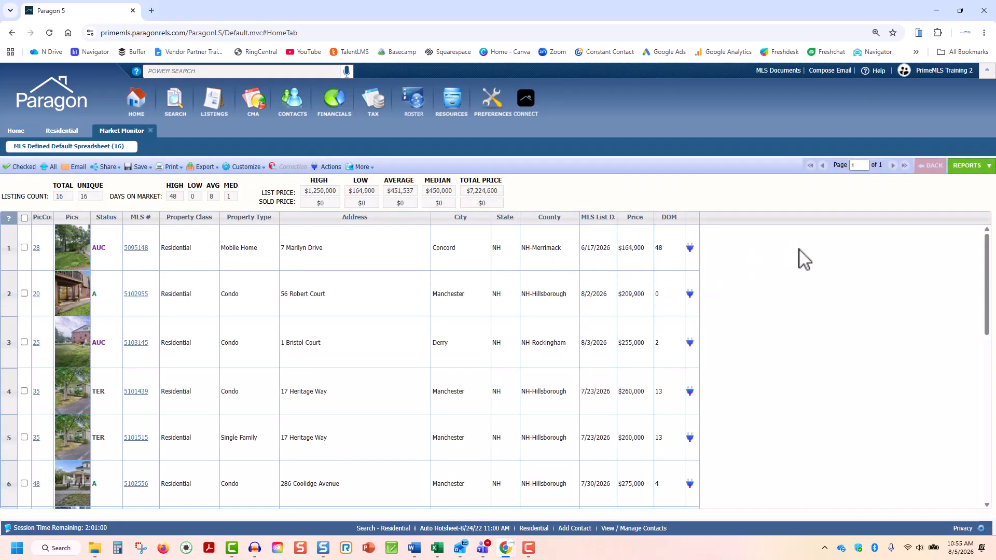
# Step: Display the Hot List results in MLS Defined Spreadsheet 5, and switch them to the Market Monitor Spreadsheet
pyautogui.click(964, 169)
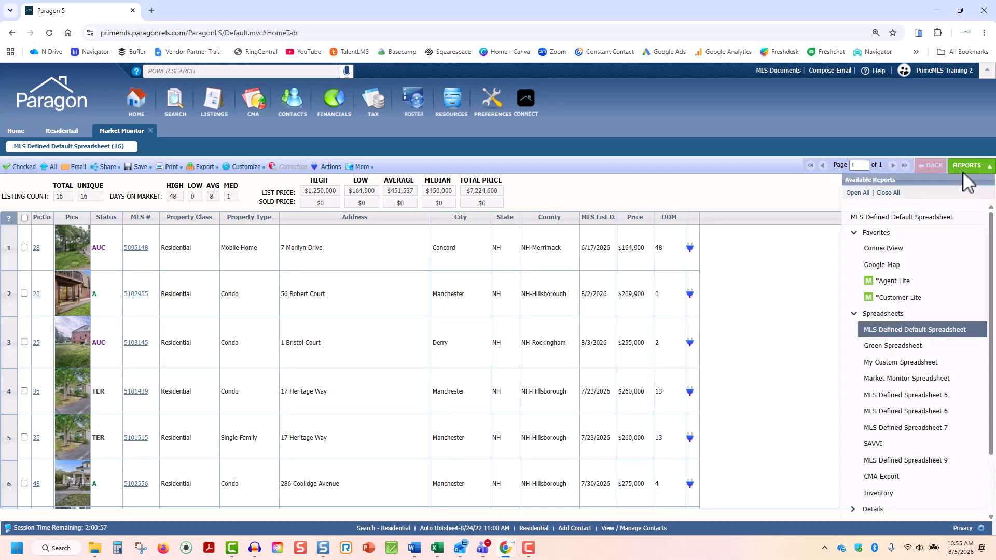
pyautogui.click(937, 400)
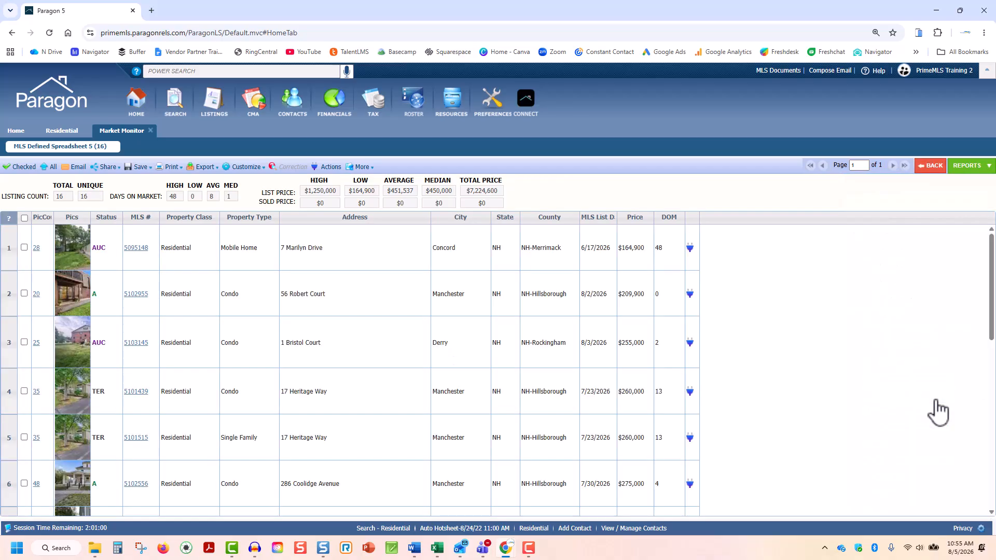
pyautogui.click(968, 171)
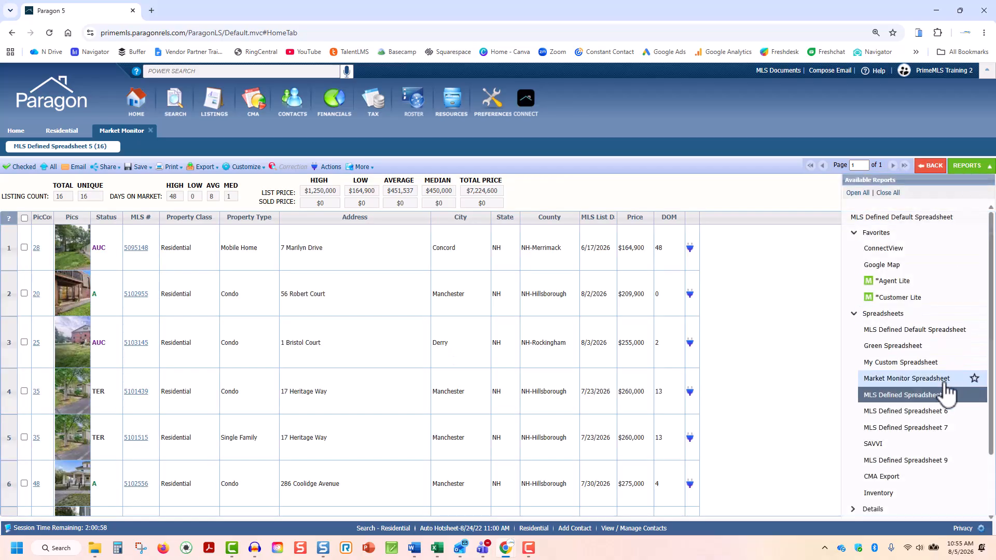
pyautogui.click(952, 384)
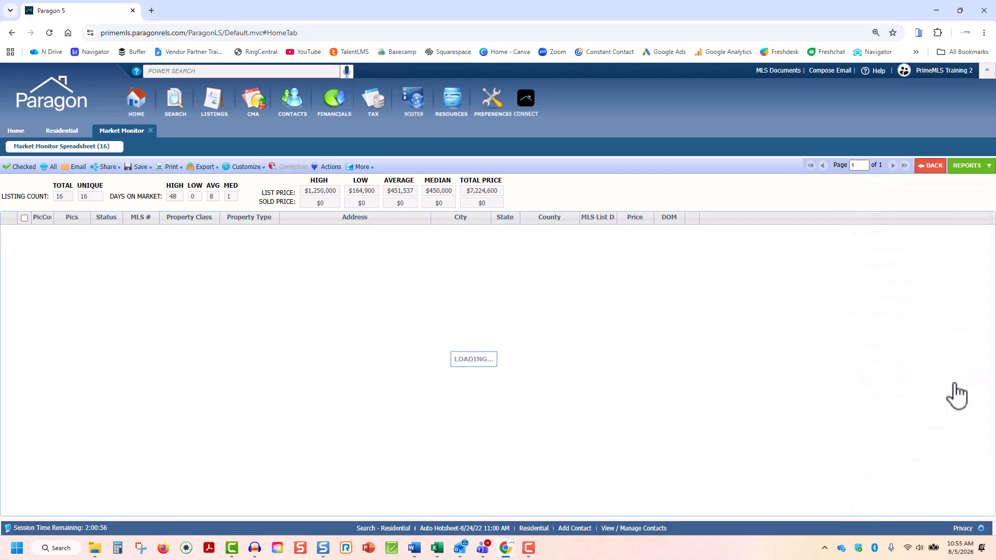